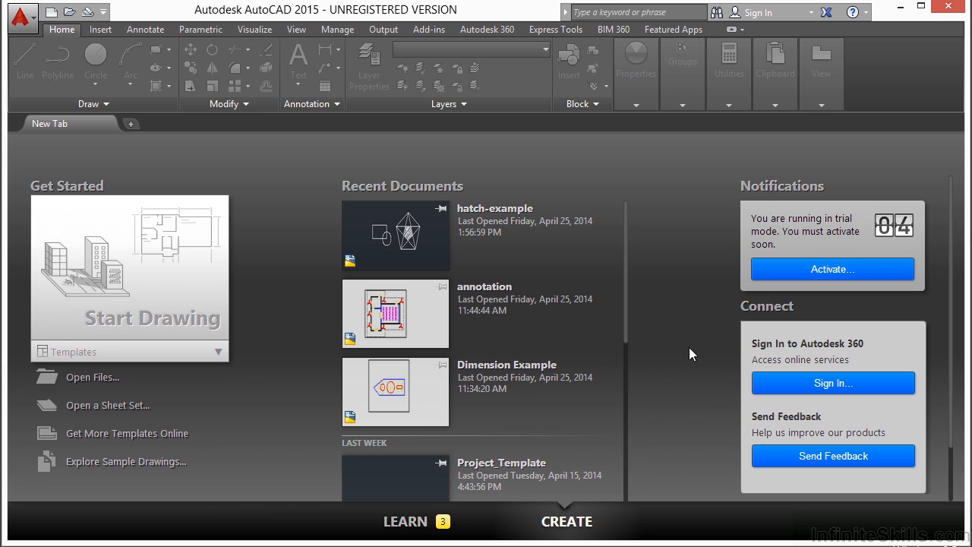
# Open the drawing Project_Template.dwg from the 09 folder inside Projects
pyautogui.click(91, 377)
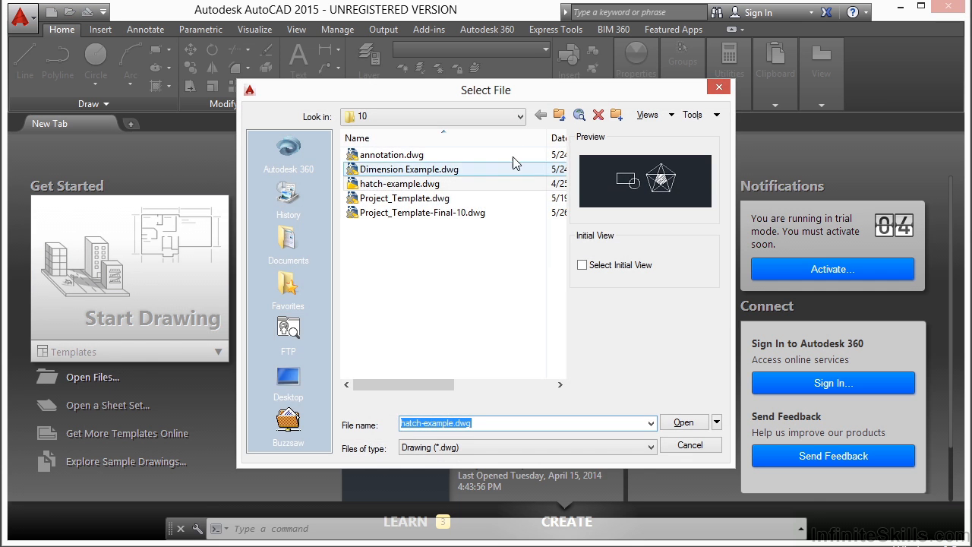
pyautogui.click(559, 114)
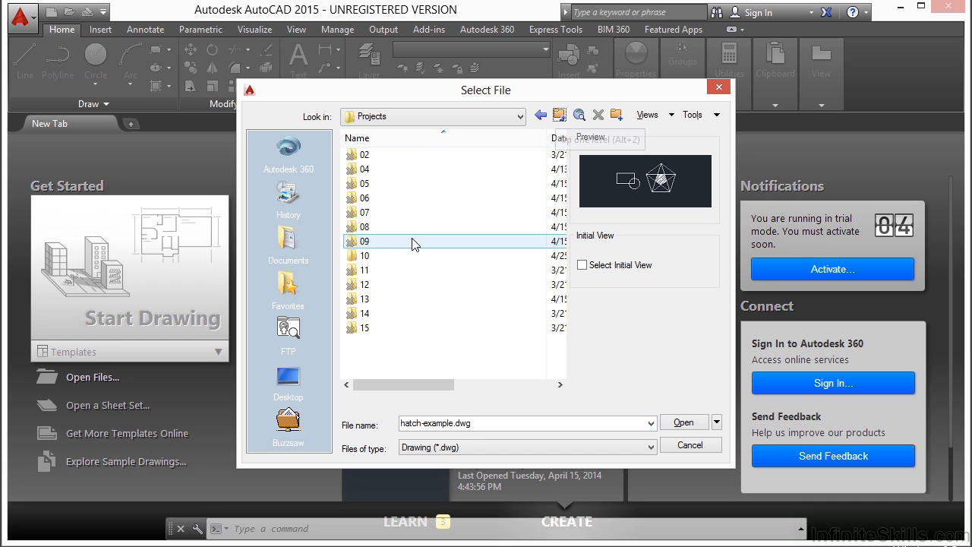
pyautogui.doubleClick(414, 241)
pyautogui.click(424, 173)
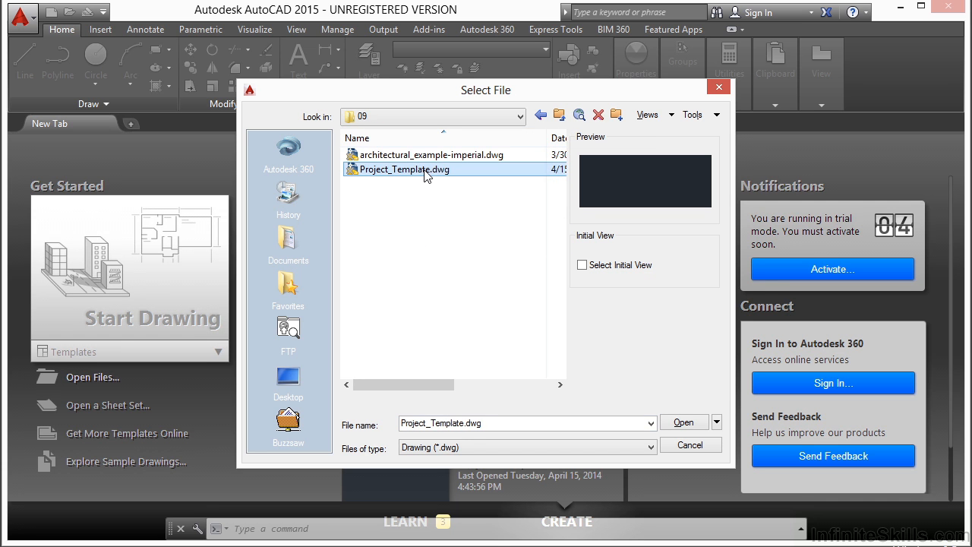
pyautogui.click(683, 422)
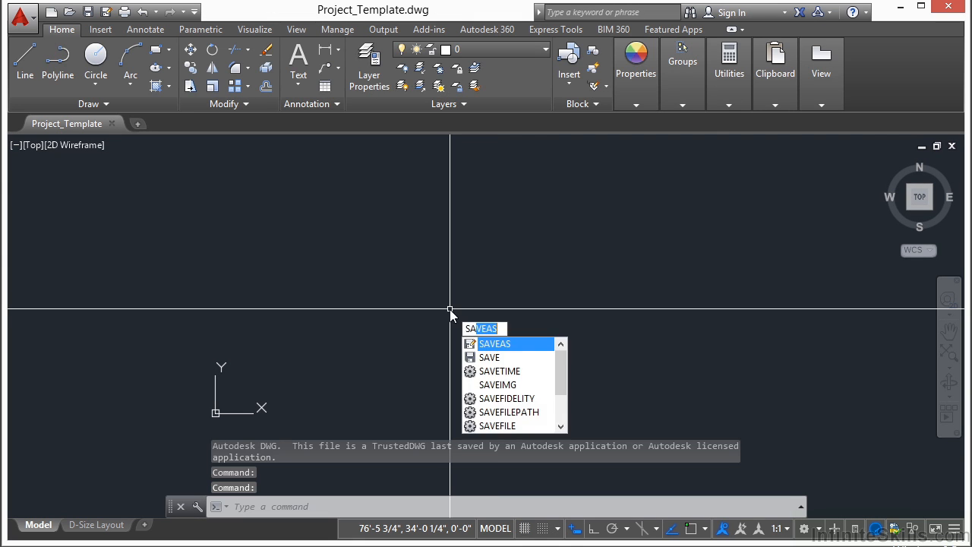
# Save the drawing as Project_Template.dwg in the 10 folder inside Projects, replacing the existing file
pyautogui.hotkey('ctrl', 'shift', 's')
pyautogui.click(562, 116)
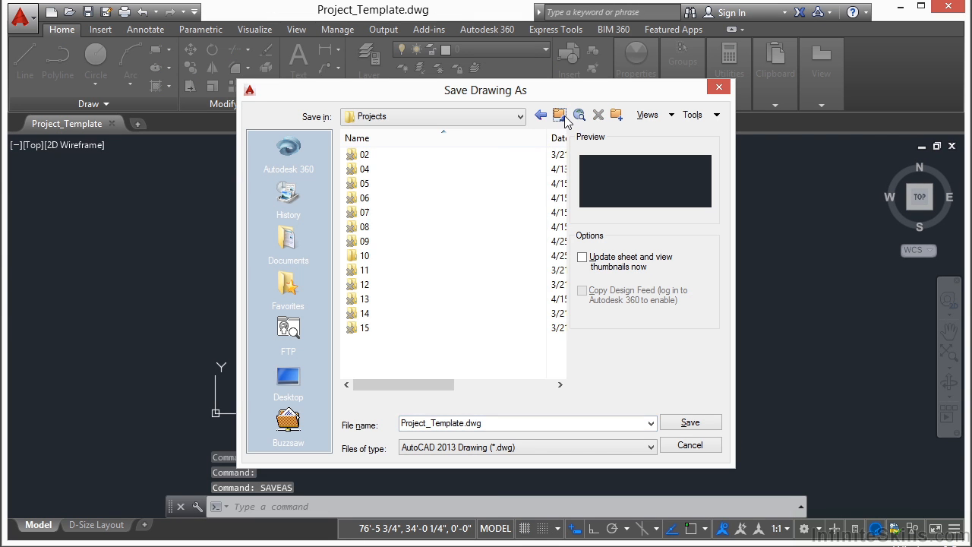
pyautogui.doubleClick(382, 257)
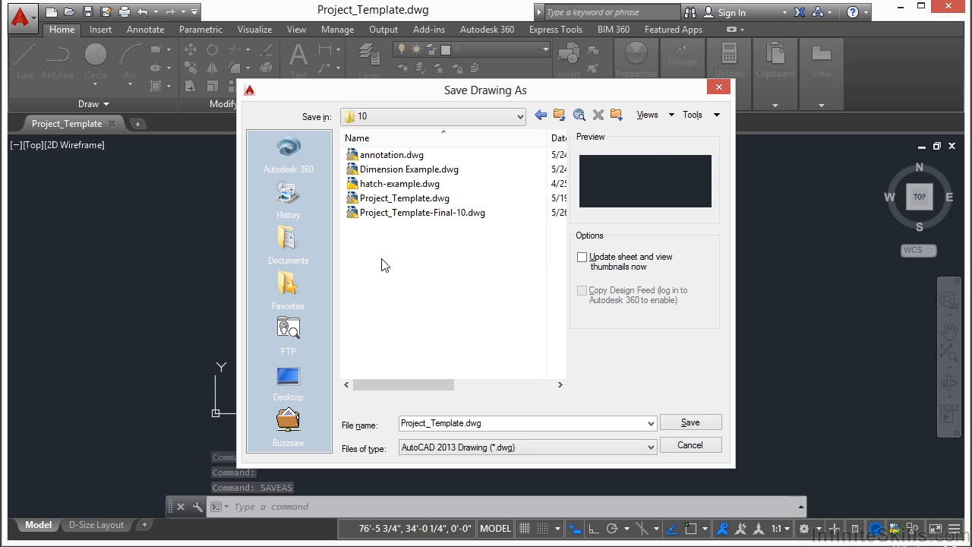
pyautogui.click(414, 199)
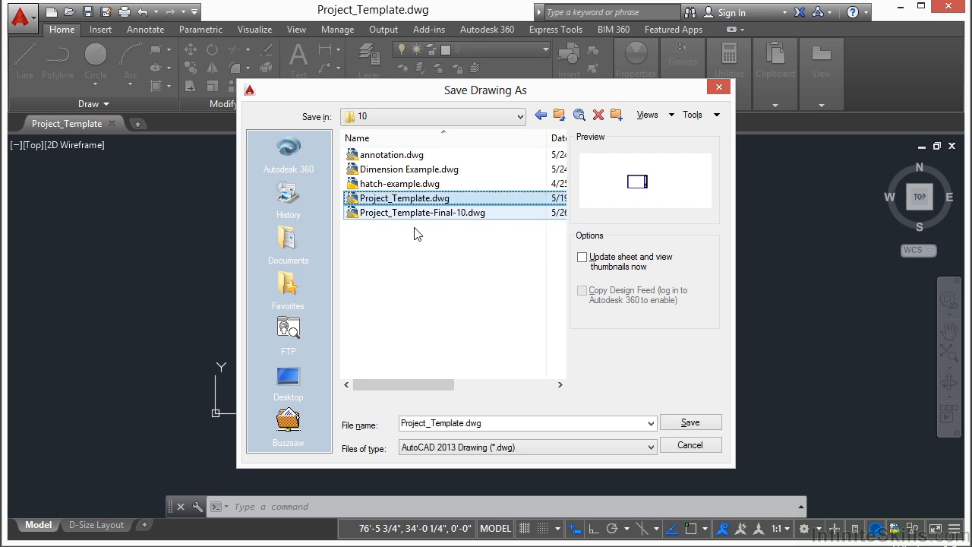
pyautogui.click(690, 423)
pyautogui.click(490, 324)
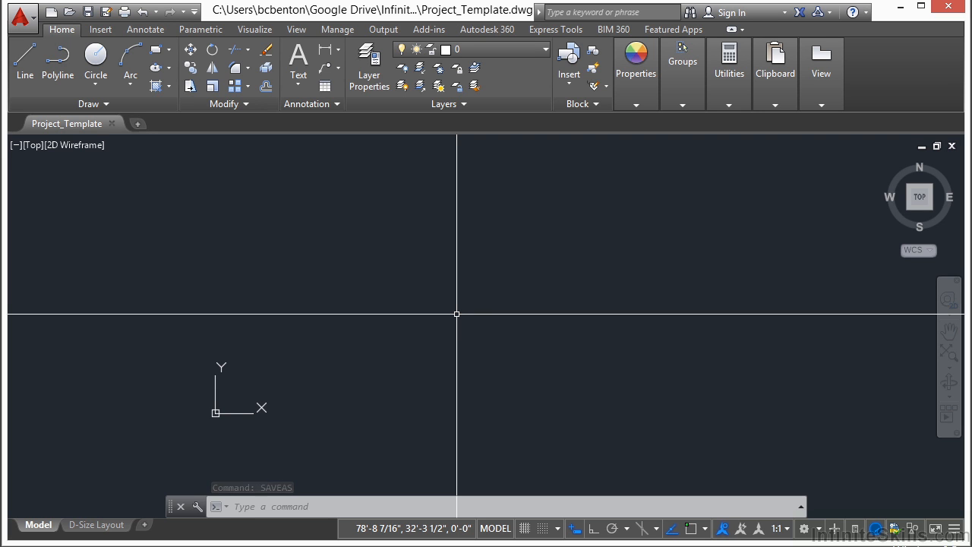
# Review the template's layers in the Layer Properties Manager and close it
pyautogui.write('LA')
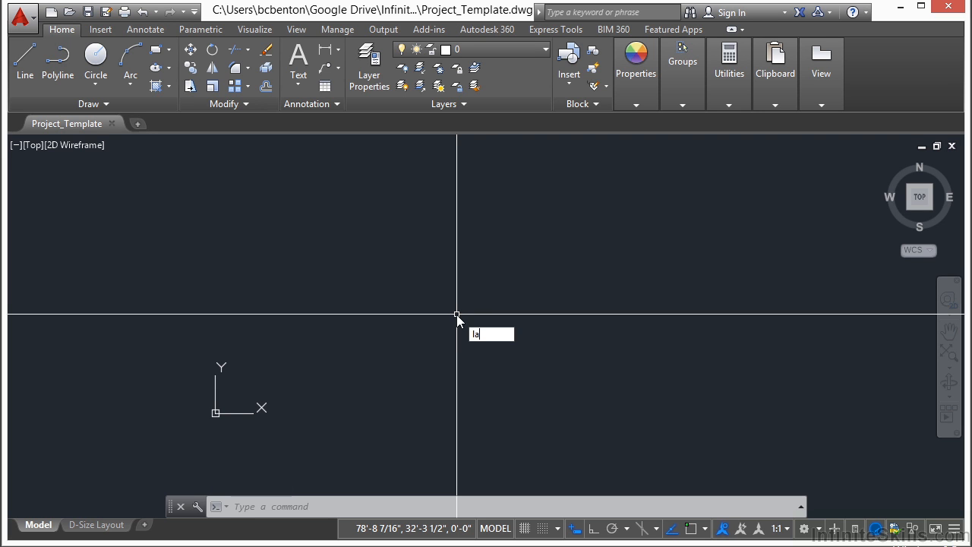
pyautogui.press('Return')
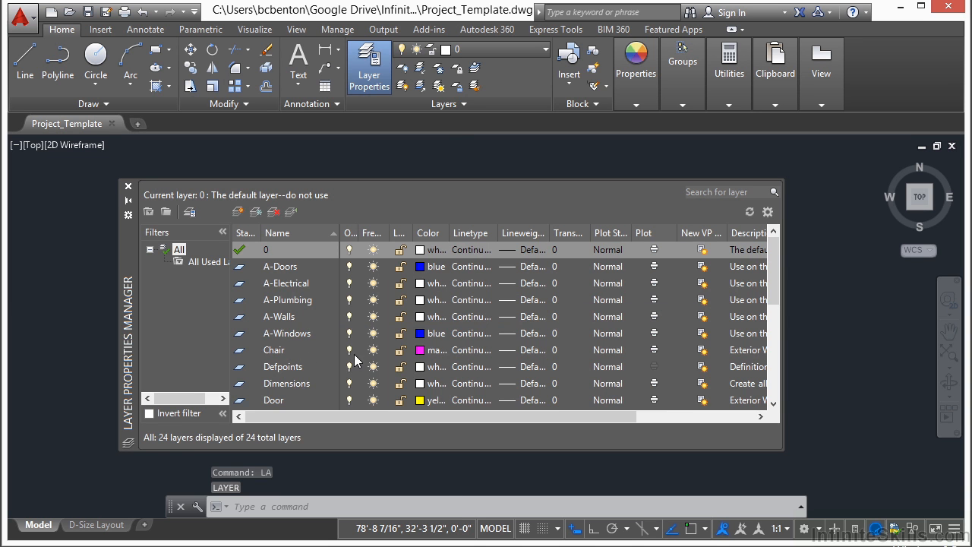
pyautogui.click(128, 186)
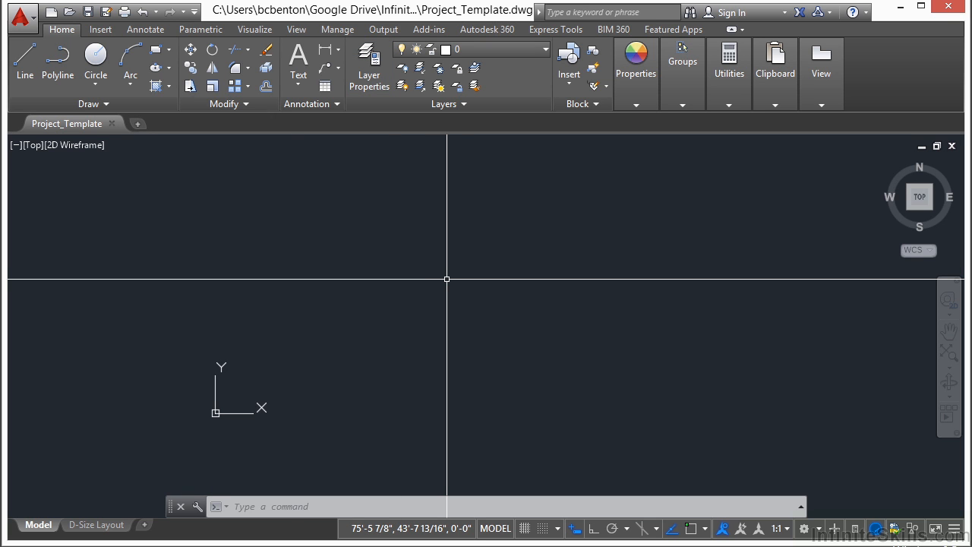
# Create a text style named Notes and apply a text height of 1/8" to it
pyautogui.write('style')
pyautogui.press('Return')
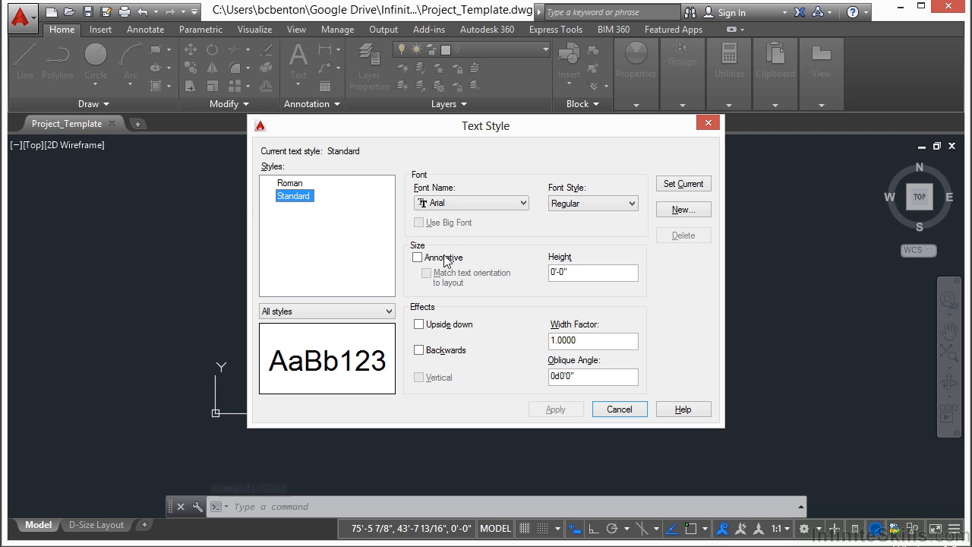
pyautogui.click(686, 211)
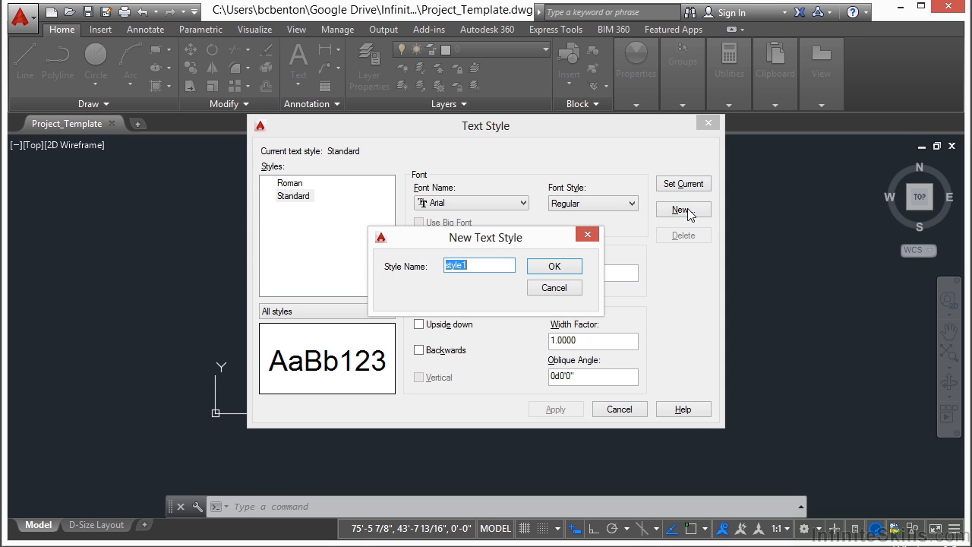
pyautogui.write('Notes')
pyautogui.click(561, 266)
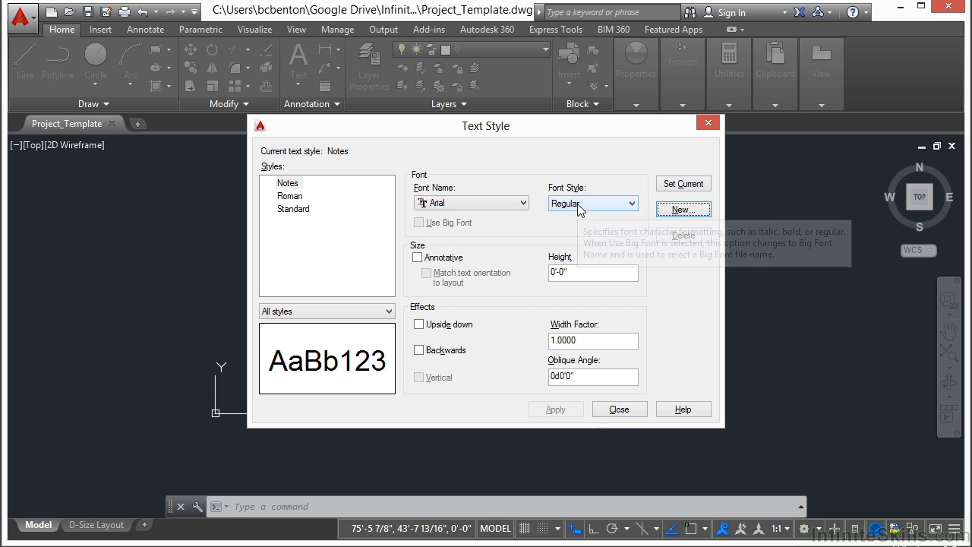
pyautogui.click(577, 278)
pyautogui.doubleClick(579, 275)
pyautogui.write('1/8"')
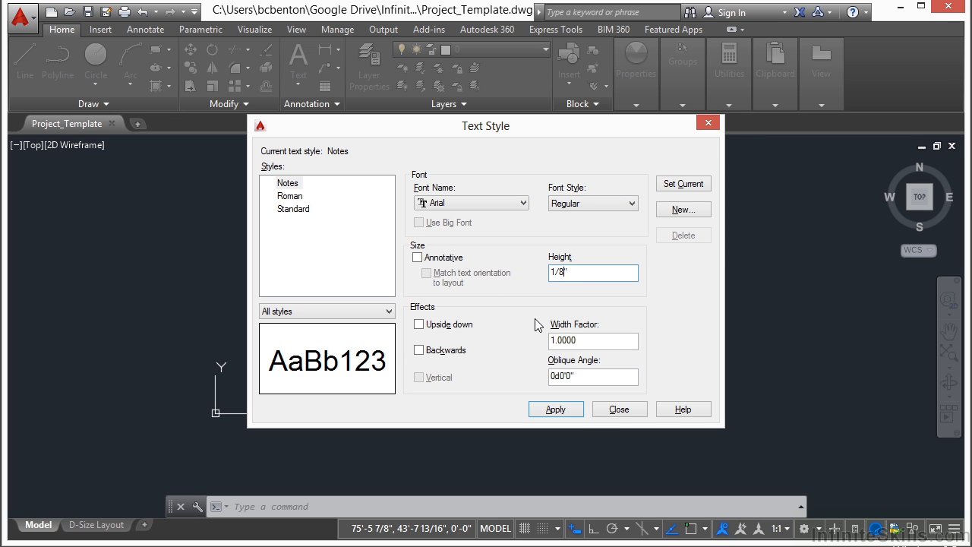
pyautogui.press('Tab')
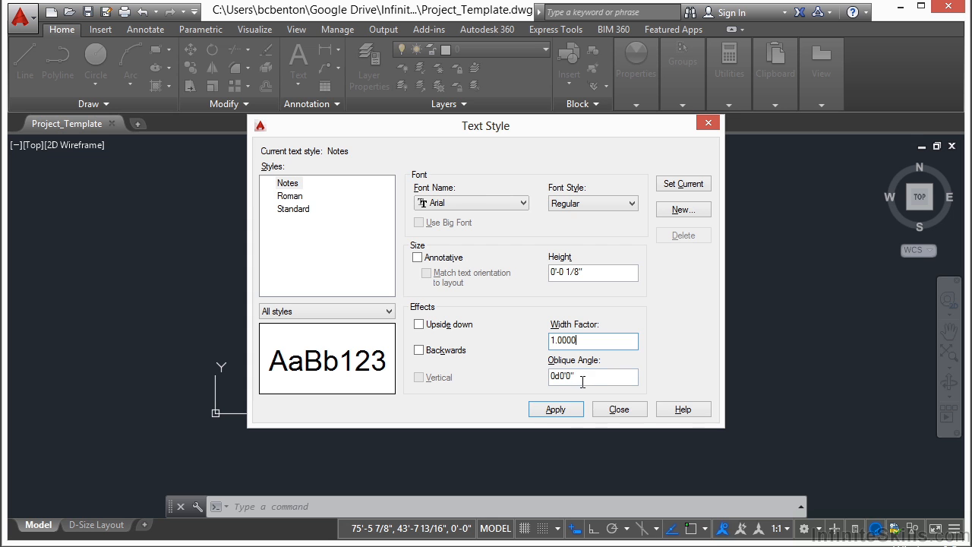
pyautogui.click(556, 410)
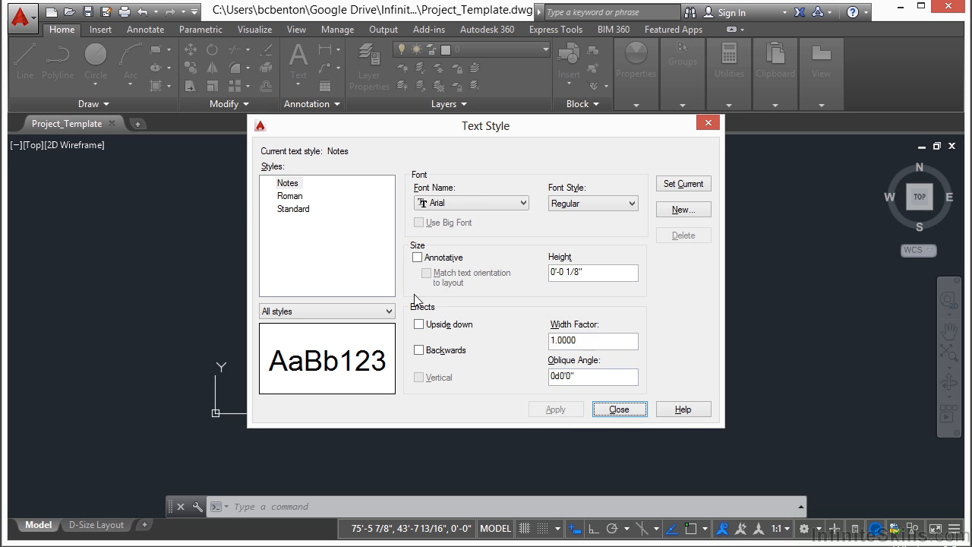
# Create a text style named Header with a 3/16" text height and the Bold font style
pyautogui.click(681, 210)
pyautogui.write('Header')
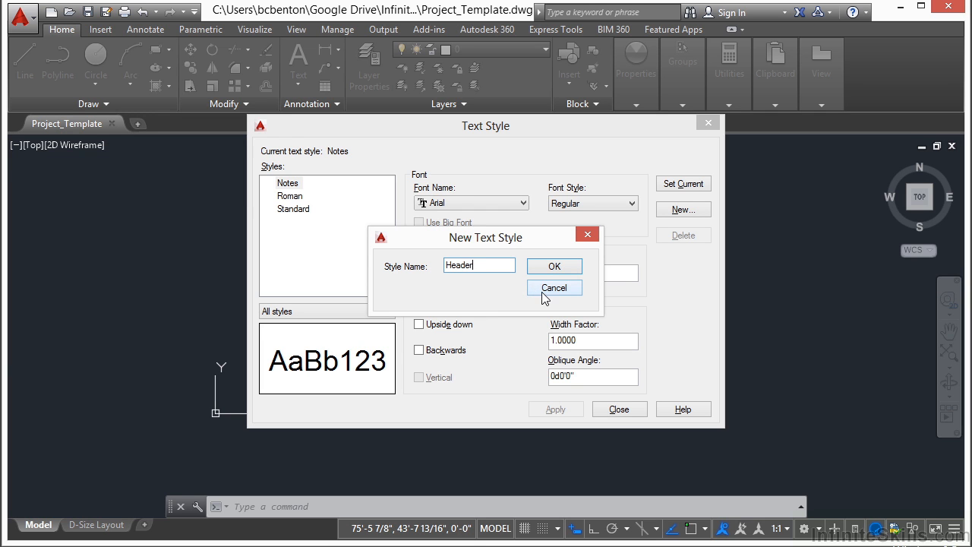
pyautogui.click(559, 273)
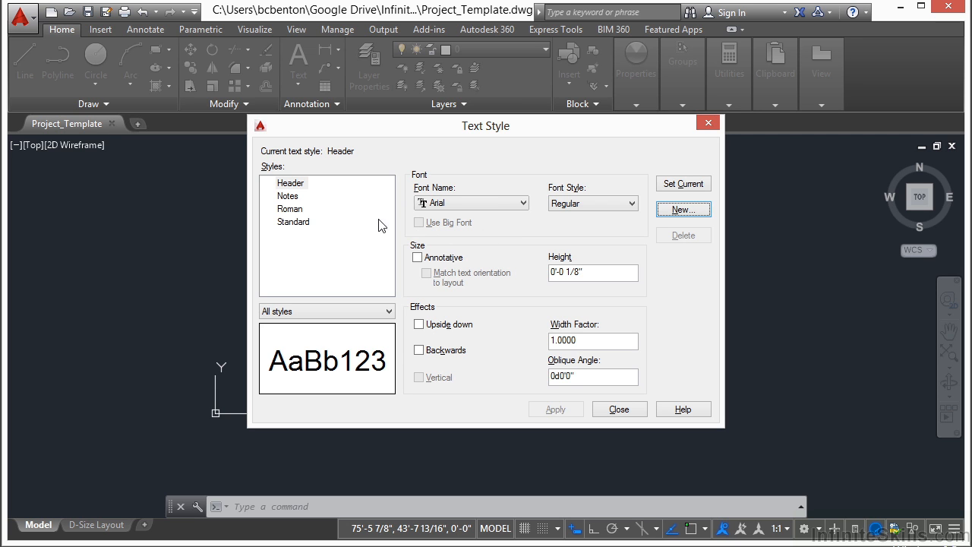
pyautogui.moveTo(597, 273); pyautogui.dragTo(562, 275)
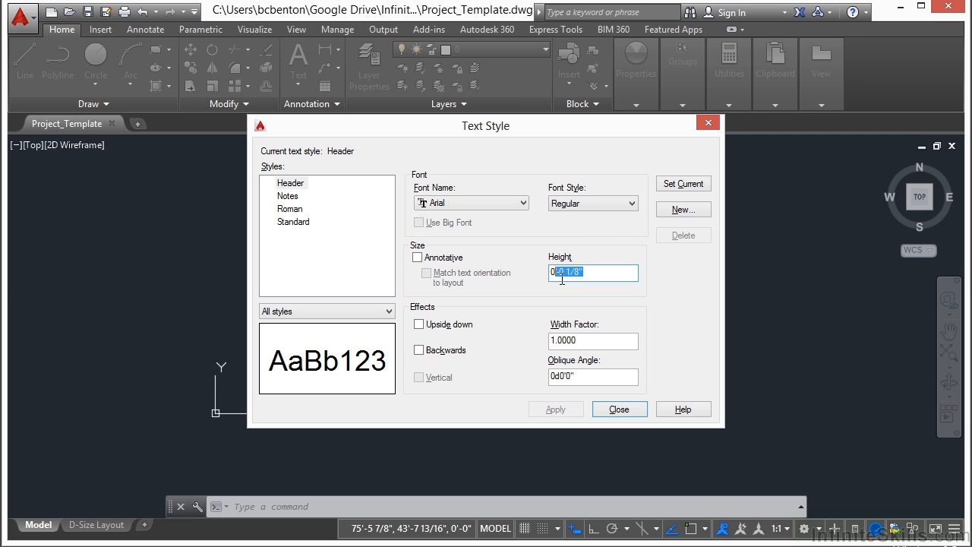
pyautogui.write('3/16')
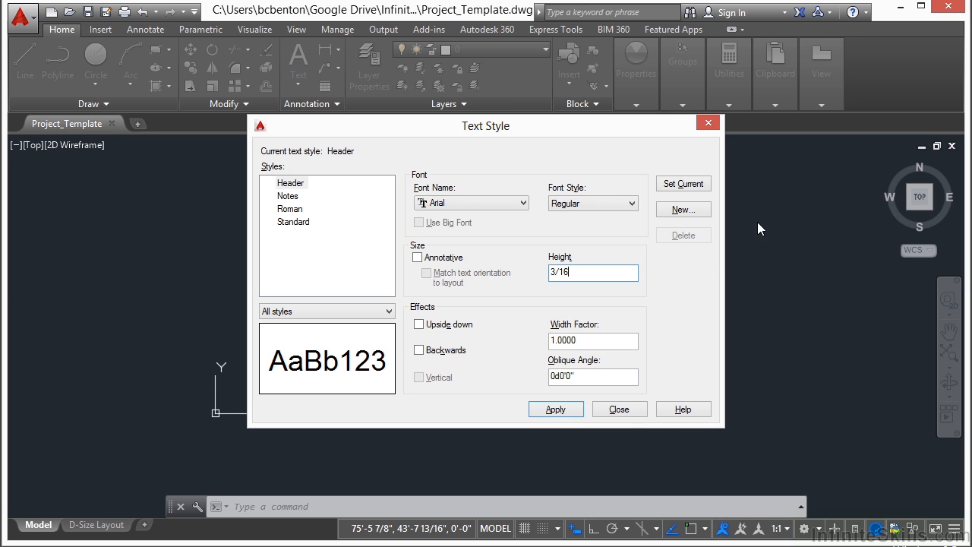
pyautogui.click(624, 203)
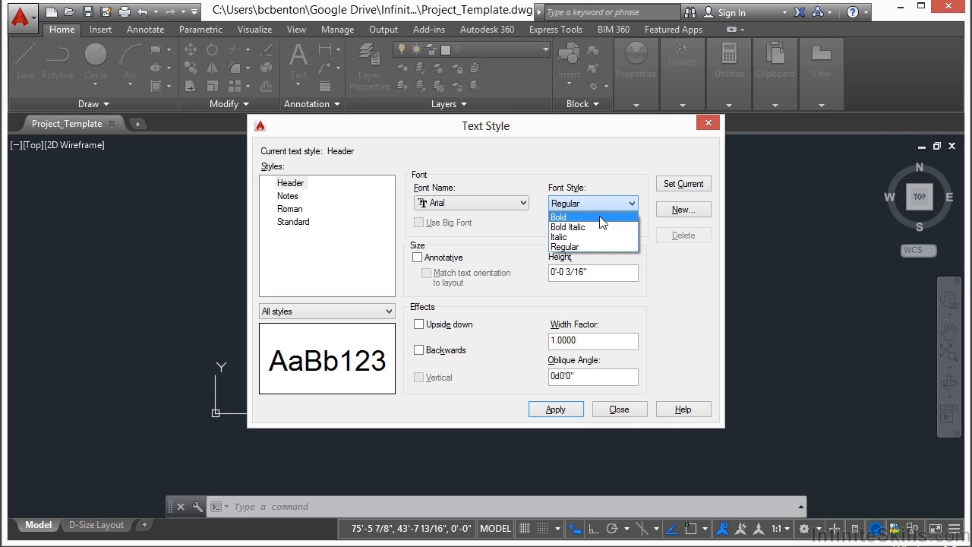
pyautogui.click(601, 216)
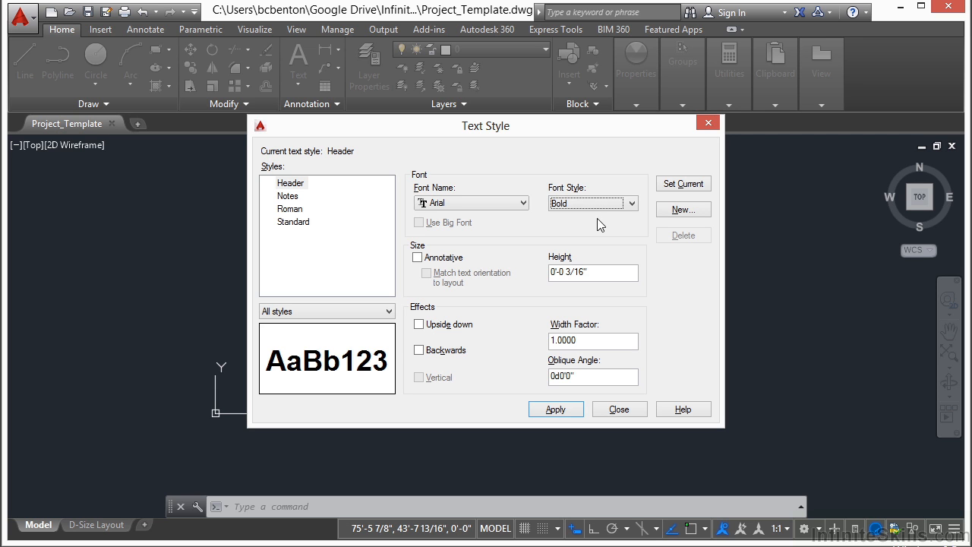
pyautogui.click(540, 409)
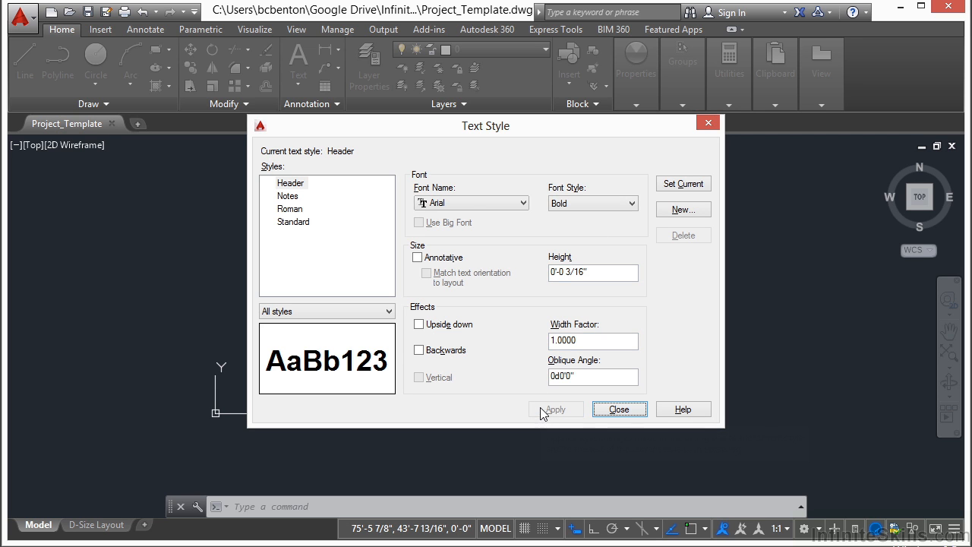
# Create a text style named Title with a 1/4" text height and finish the text style setup
pyautogui.click(680, 211)
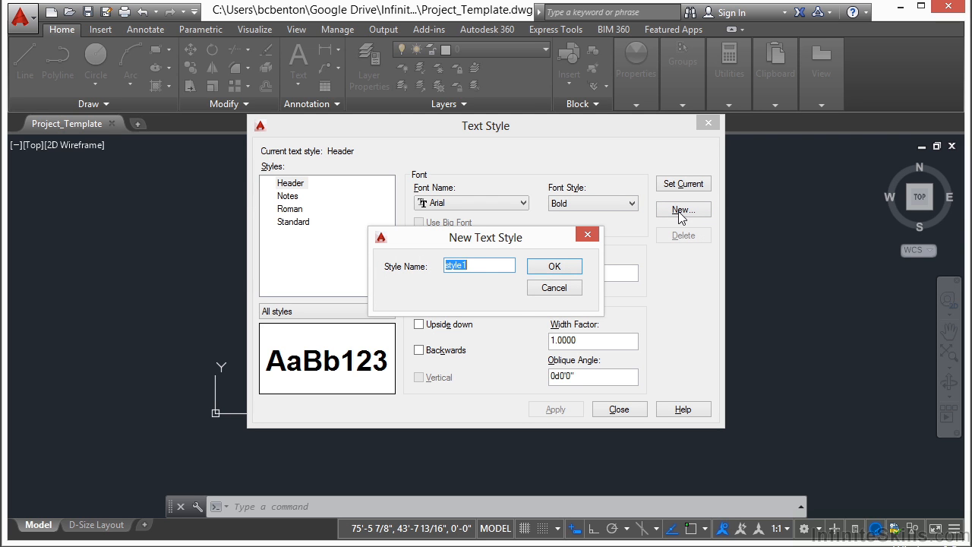
pyautogui.write('Title')
pyautogui.click(573, 267)
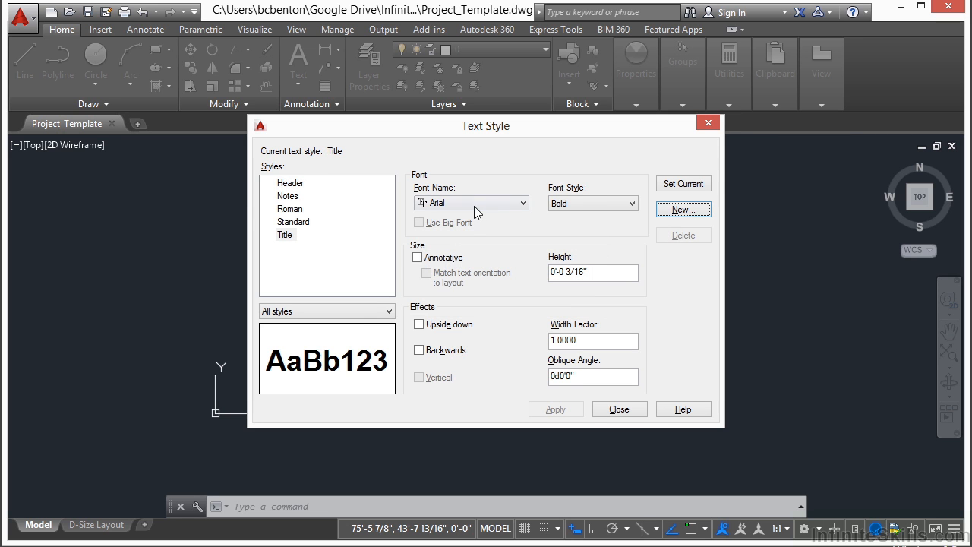
pyautogui.moveTo(607, 272); pyautogui.dragTo(552, 278)
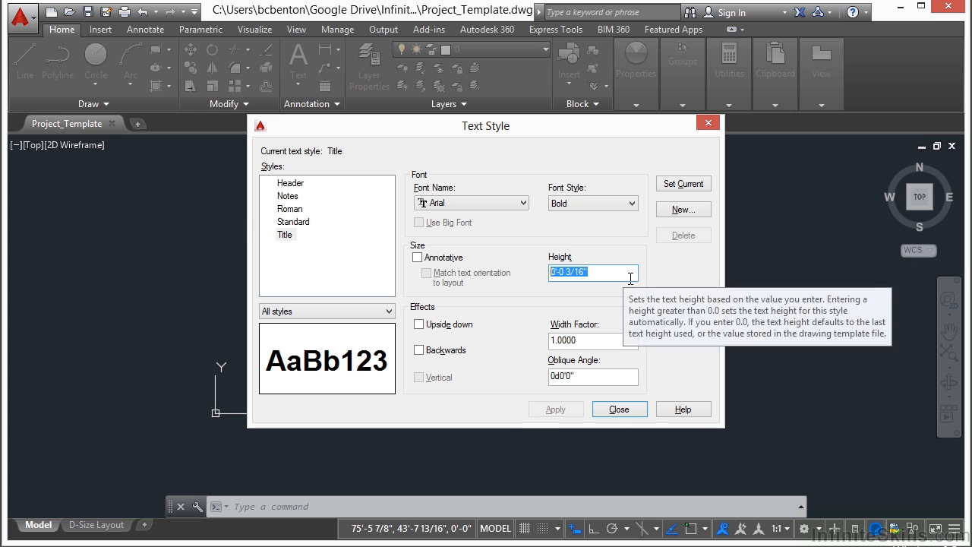
pyautogui.write('1/4')
pyautogui.click(559, 411)
pyautogui.click(621, 410)
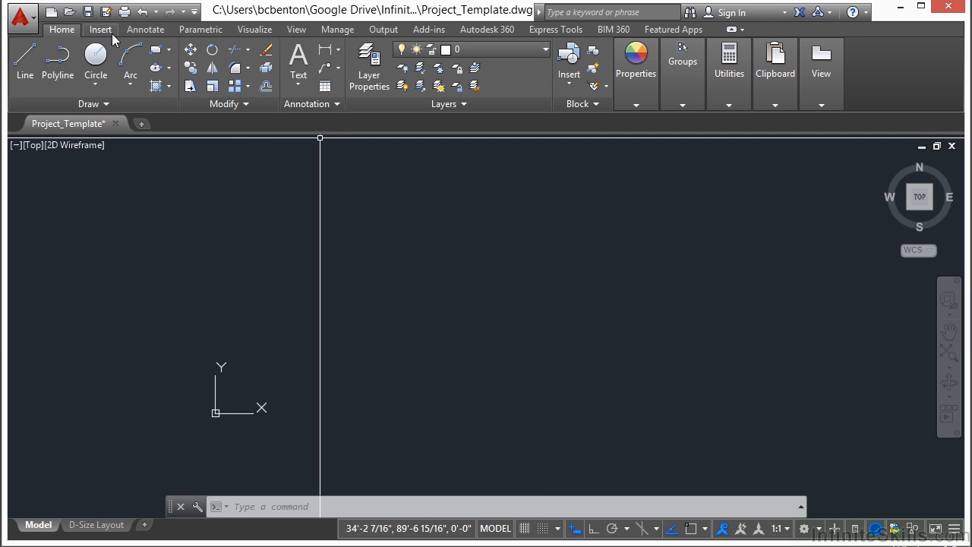
# Create a new dimension style named Arch-Project based on Standard and continue to its settings
pyautogui.click(142, 32)
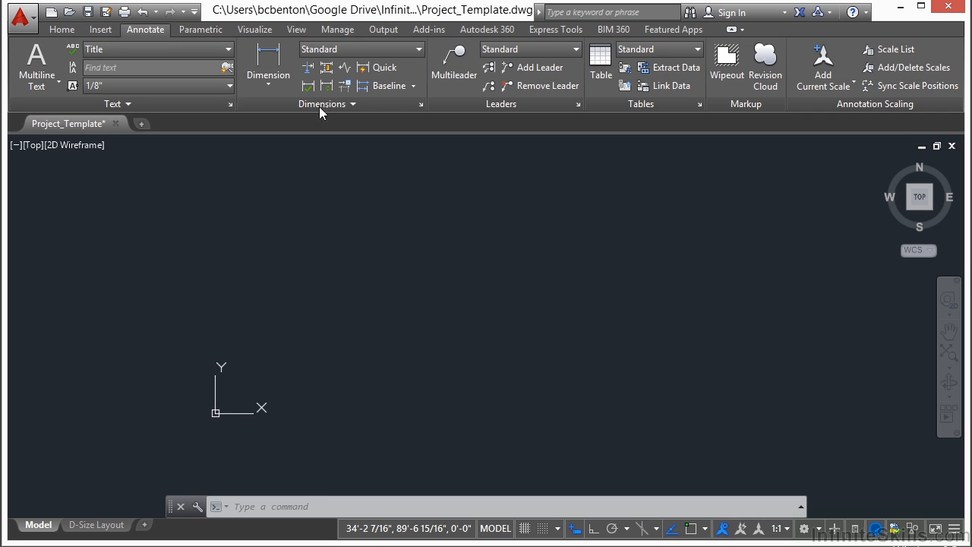
pyautogui.click(422, 106)
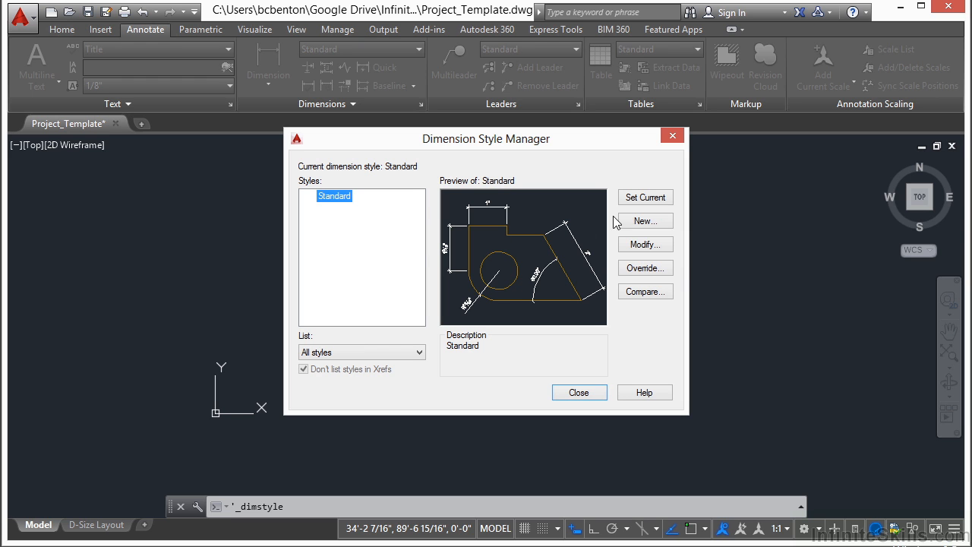
pyautogui.click(646, 221)
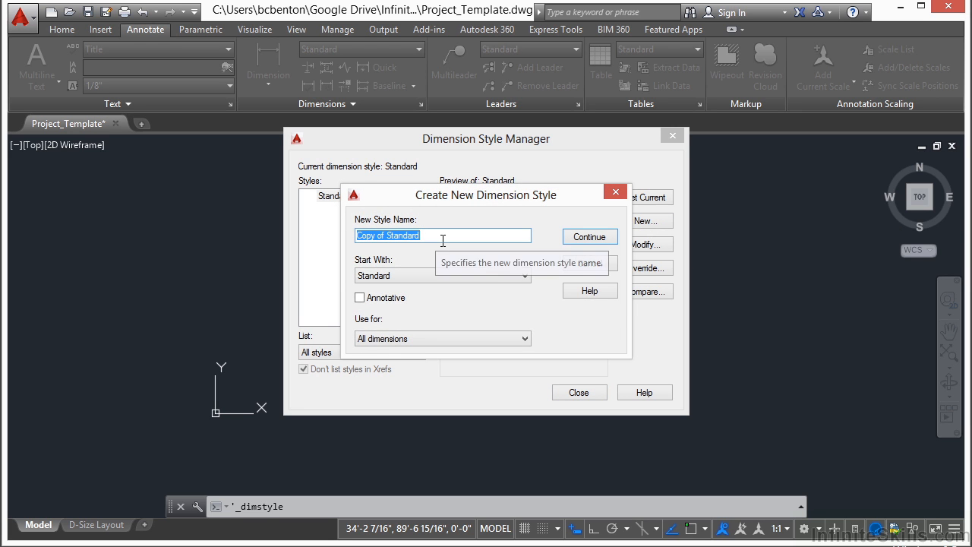
pyautogui.write('Arch')
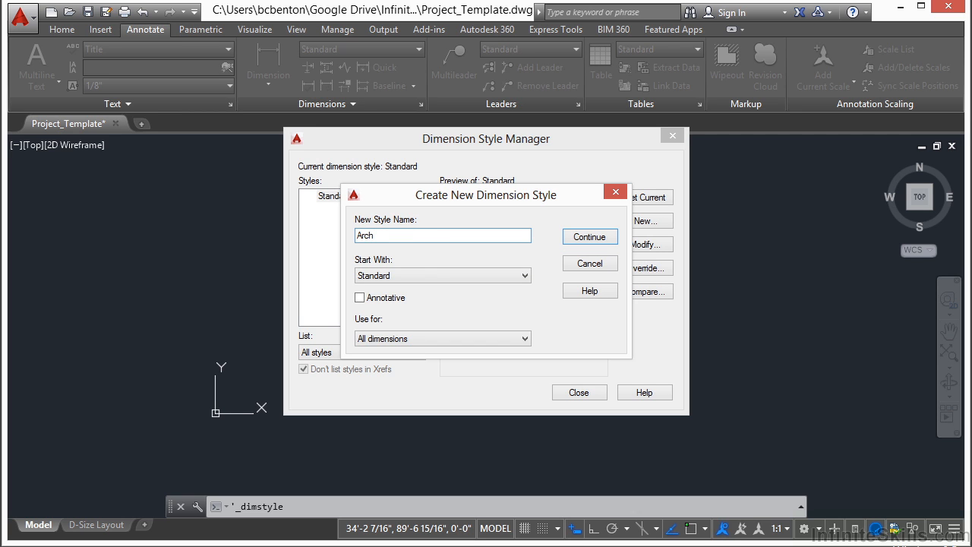
pyautogui.write('-Project')
pyautogui.click(589, 237)
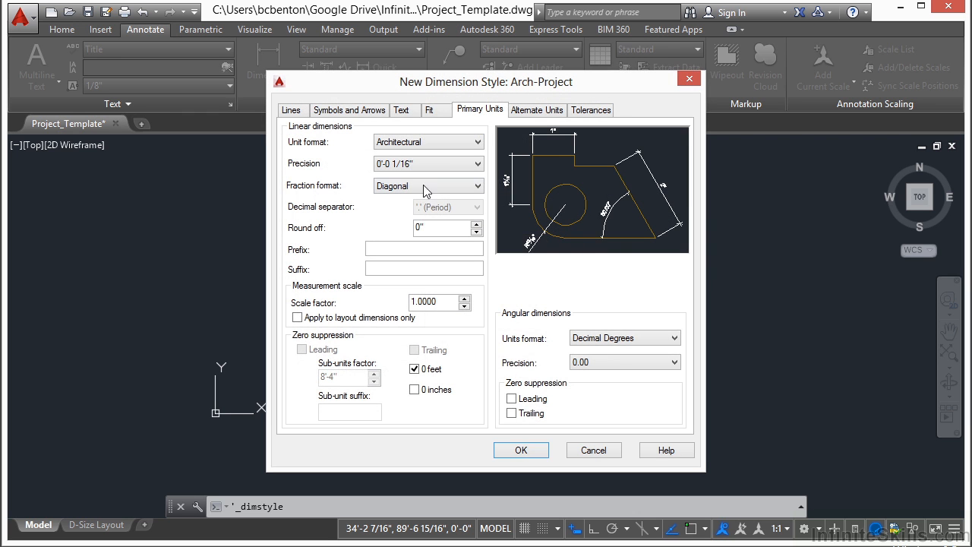
# Set the color, linetype and lineweight of the Arch-Project style's dimension lines to ByLayer
pyautogui.click(296, 112)
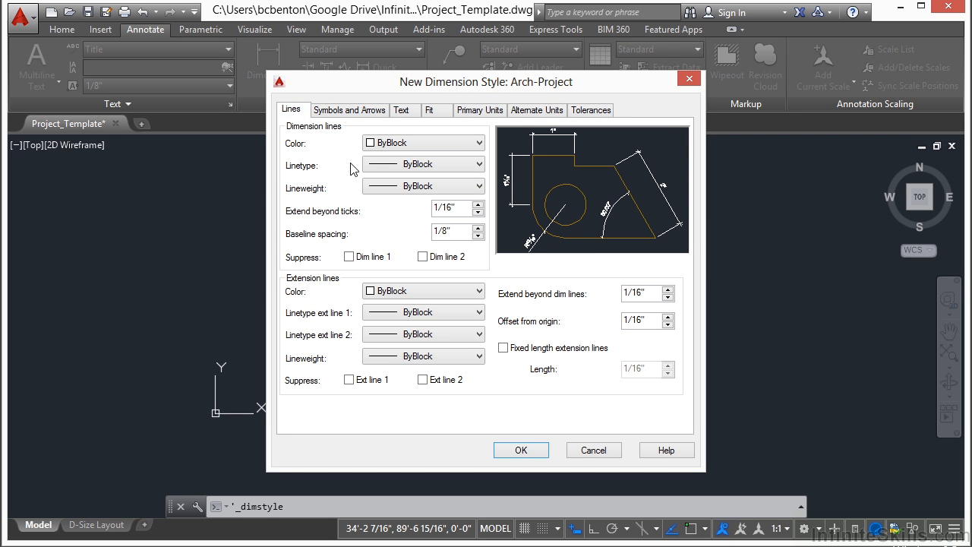
pyautogui.click(476, 143)
pyautogui.click(446, 159)
pyautogui.click(447, 164)
pyautogui.click(446, 177)
pyautogui.click(435, 186)
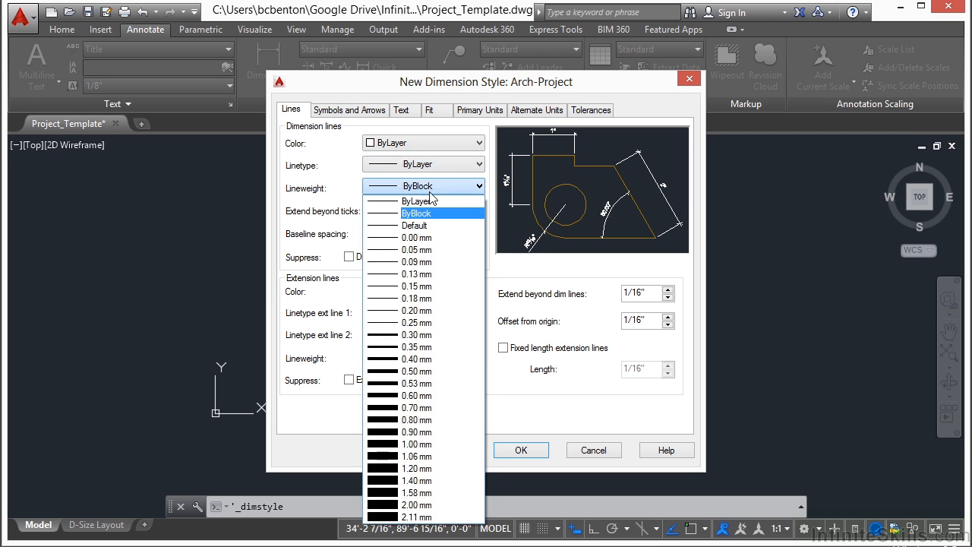
pyautogui.click(432, 198)
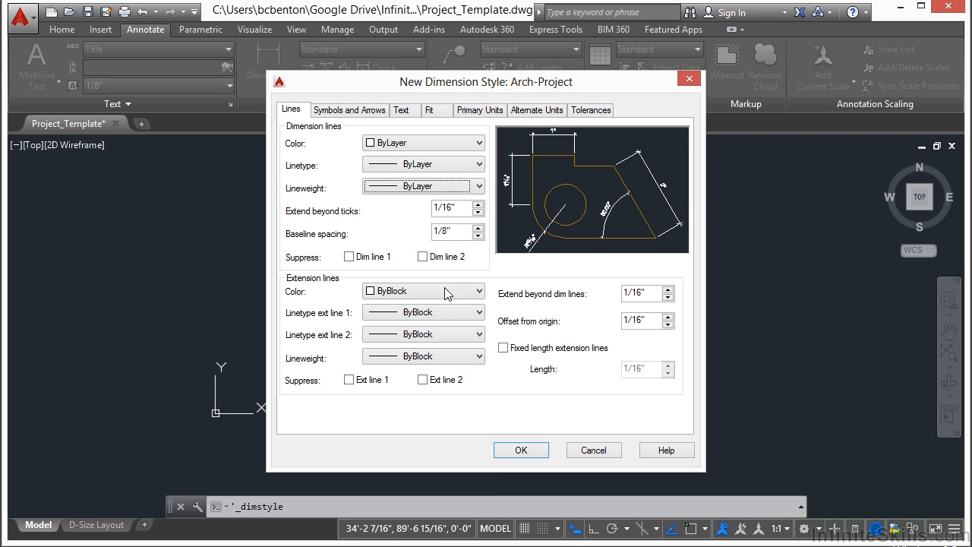
# Set the extension lines' color, both extension linetypes and lineweight to ByLayer
pyautogui.click(478, 292)
pyautogui.click(456, 315)
pyautogui.click(471, 312)
pyautogui.click(455, 322)
pyautogui.click(457, 337)
pyautogui.click(438, 344)
pyautogui.click(438, 356)
pyautogui.click(410, 30)
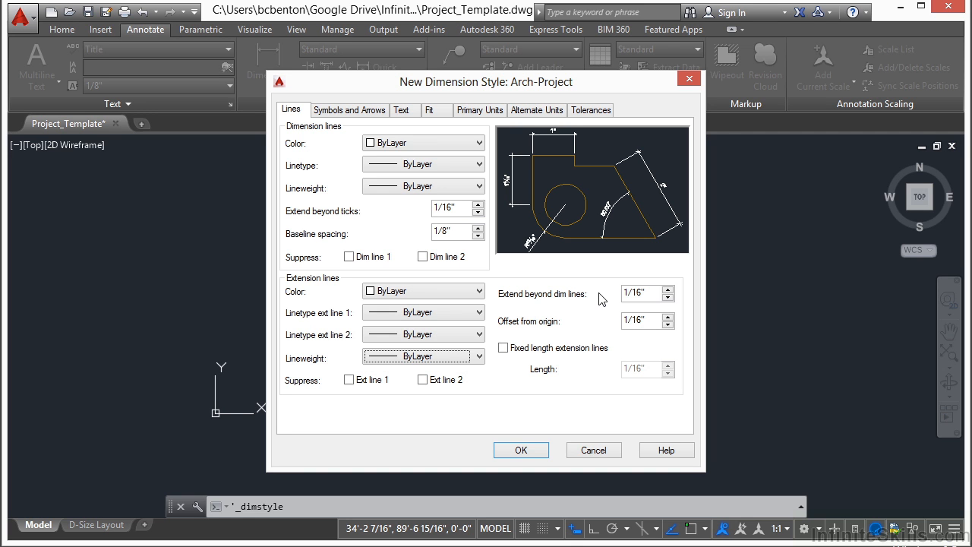
# Set the extension lines' extension beyond the dimension lines and their offset from origin to 0
pyautogui.moveTo(659, 303); pyautogui.dragTo(617, 300)
pyautogui.write('0')
pyautogui.doubleClick(628, 328)
pyautogui.write('0')
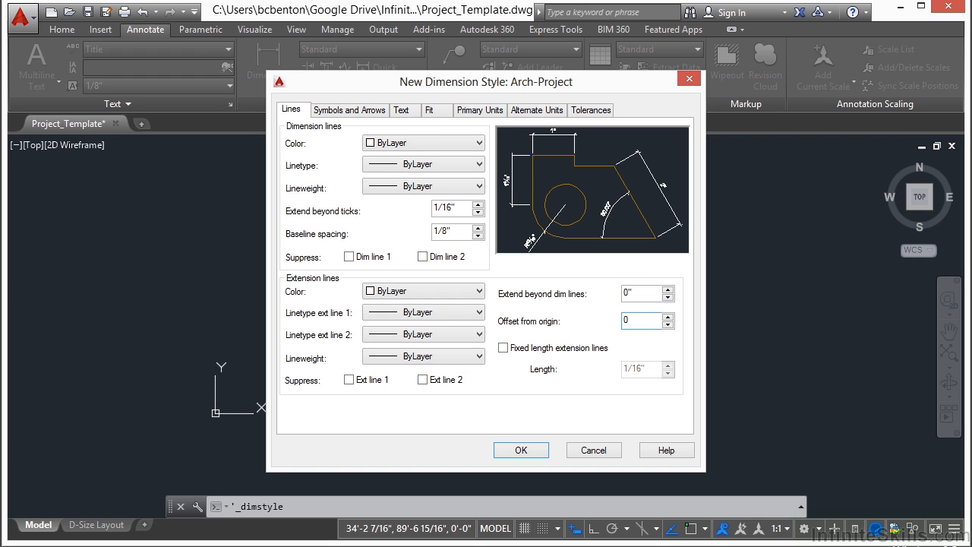
# Assign the Notes text style and ByLayer text color to the dimension text and finish the dimension style setup
pyautogui.click(348, 111)
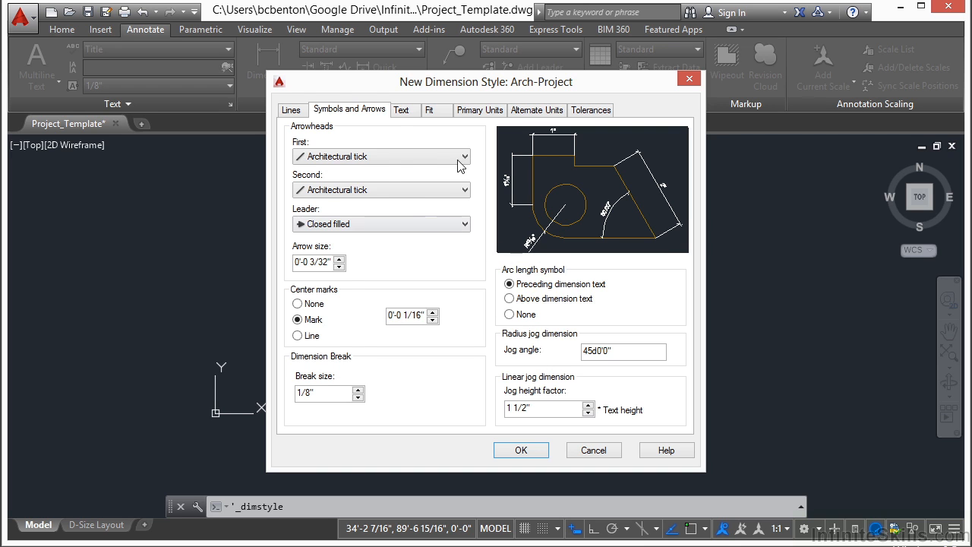
pyautogui.click(407, 111)
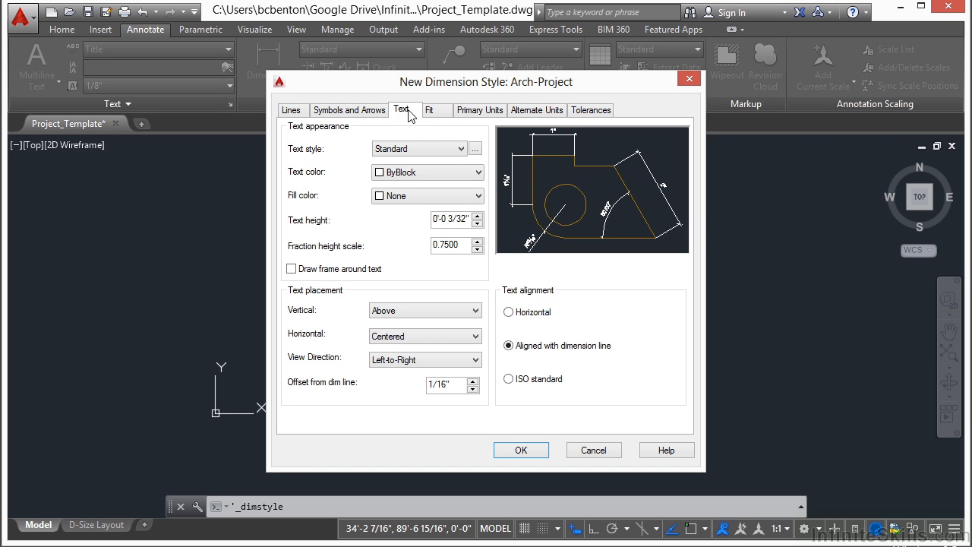
pyautogui.click(458, 150)
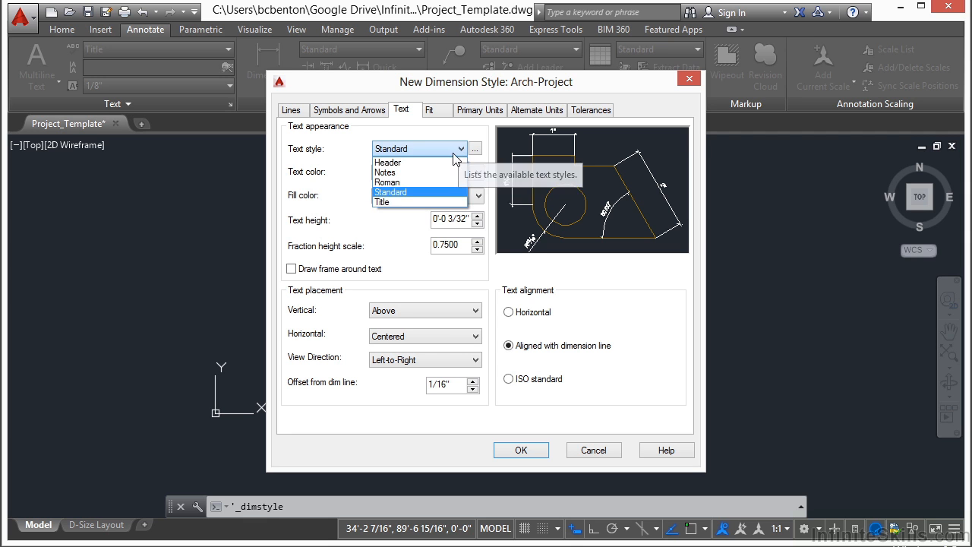
pyautogui.click(399, 173)
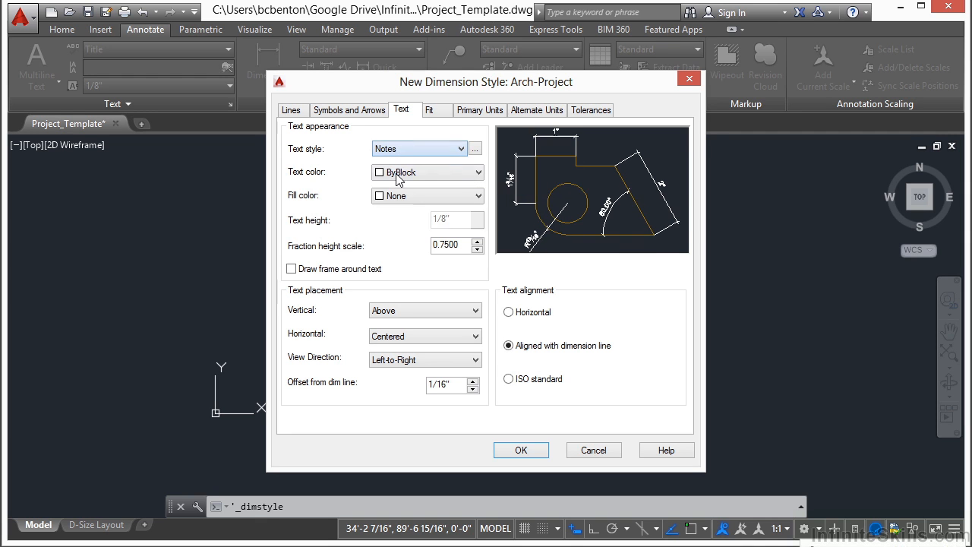
pyautogui.click(475, 174)
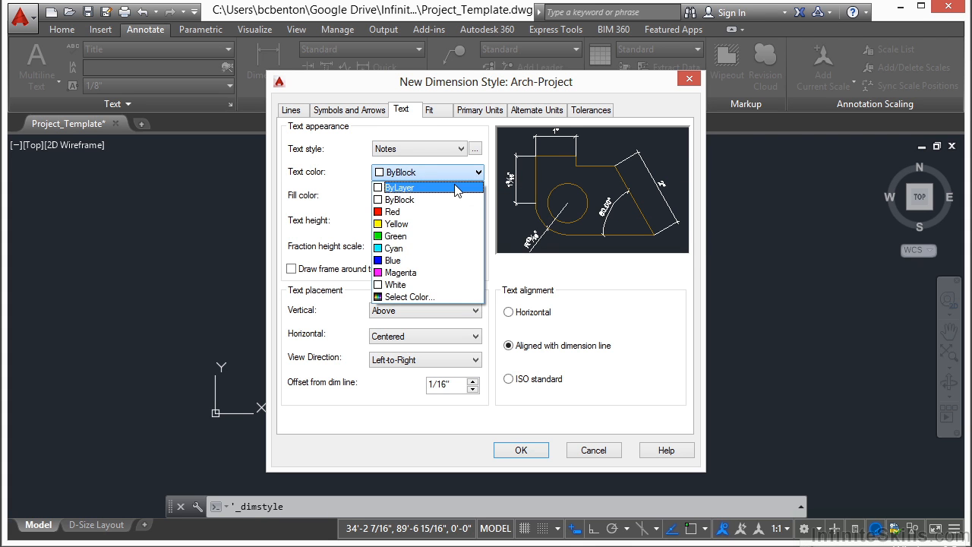
pyautogui.click(455, 187)
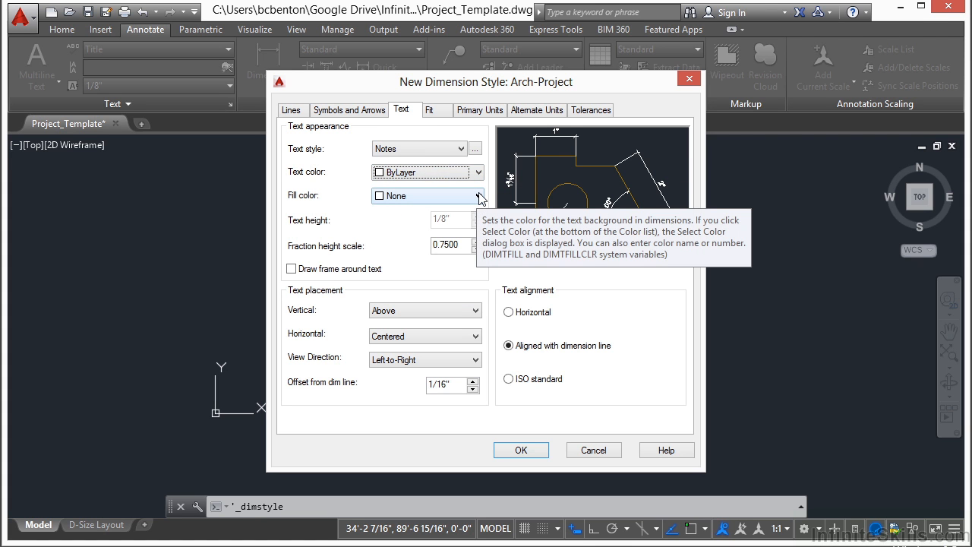
pyautogui.click(530, 450)
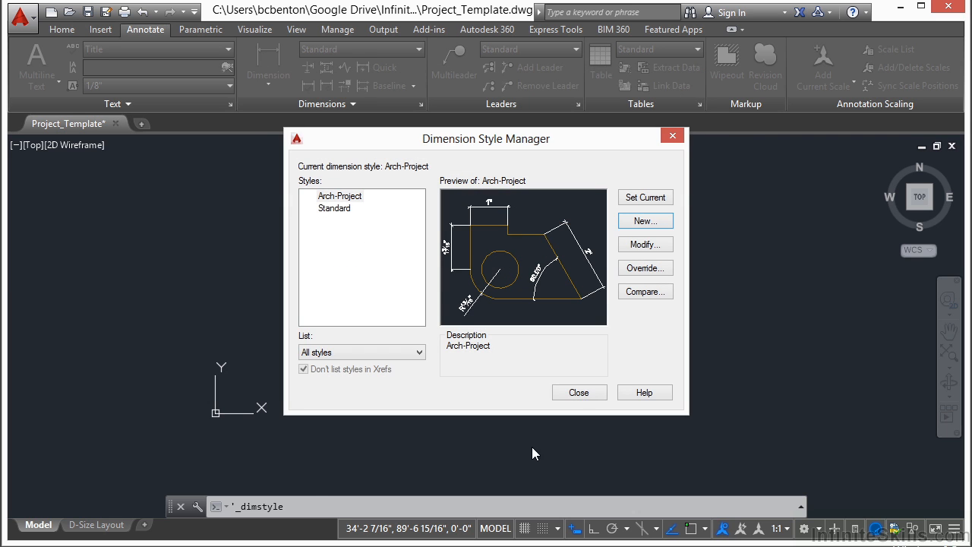
pyautogui.click(576, 391)
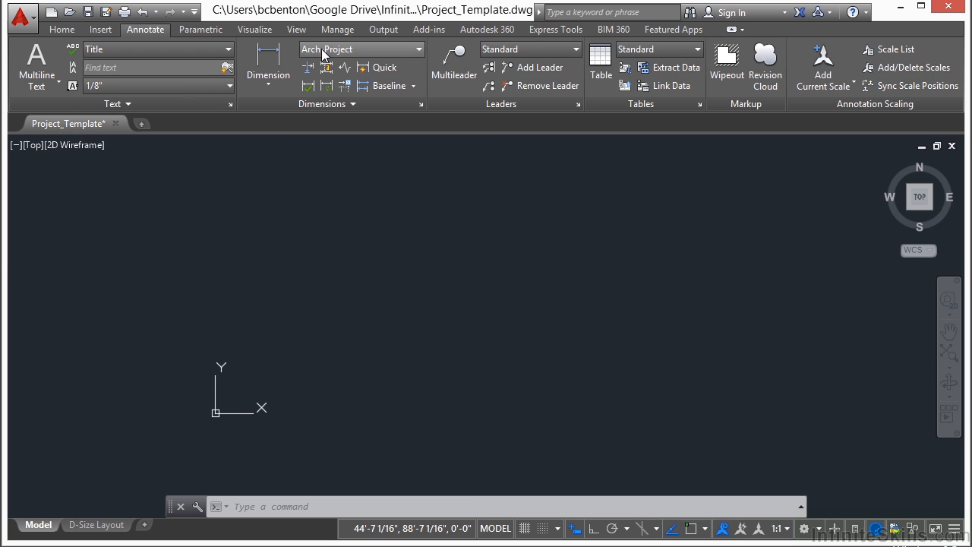
# Make Arch-Project the current dimension style and Notes the current text style
pyautogui.click(405, 46)
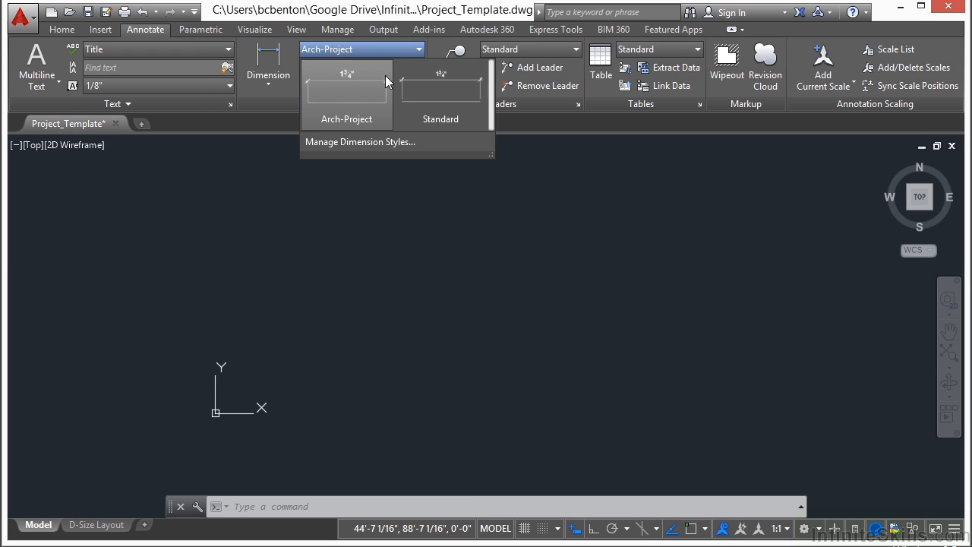
pyautogui.click(363, 108)
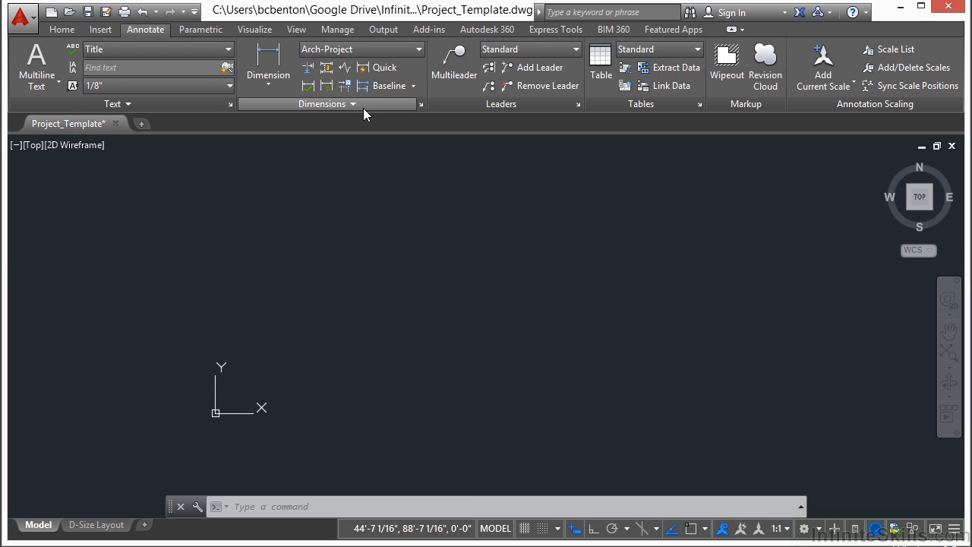
pyautogui.click(227, 50)
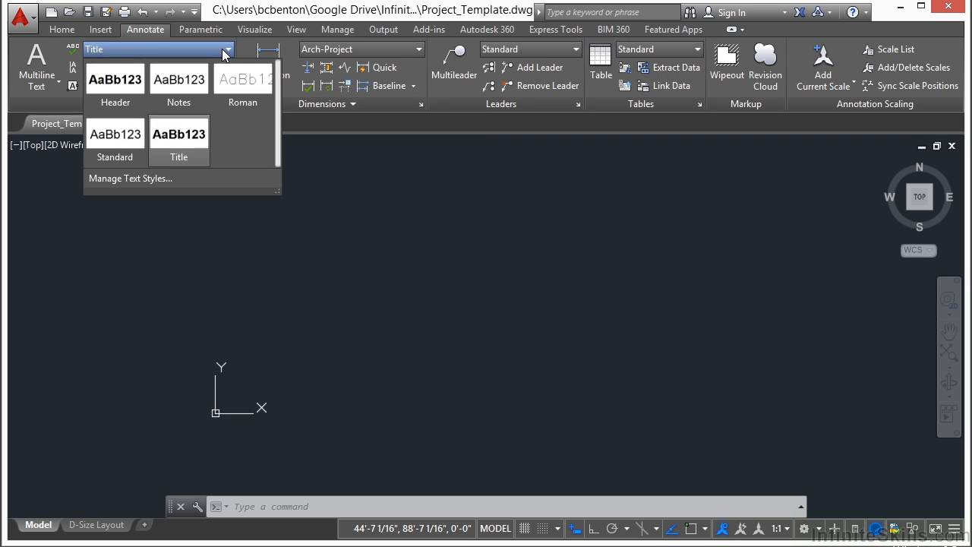
pyautogui.click(176, 82)
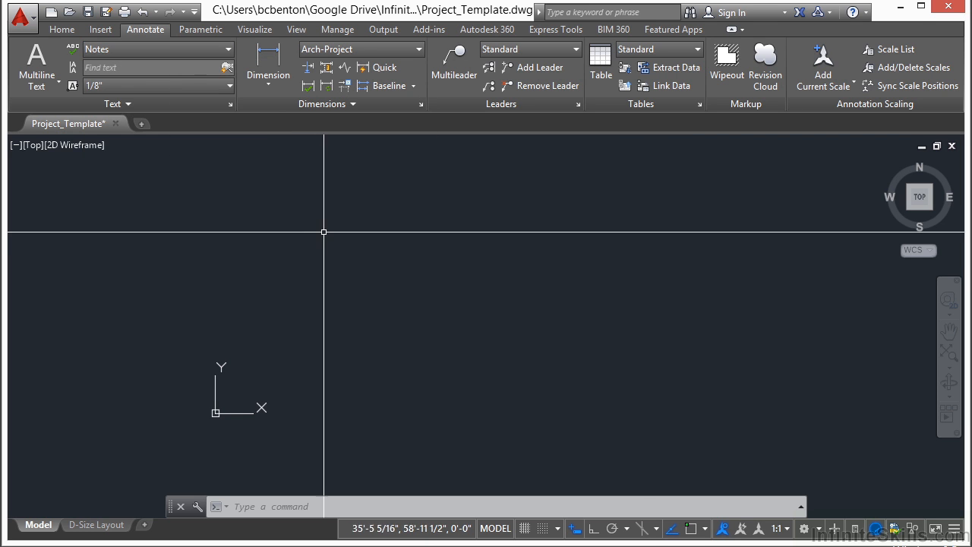